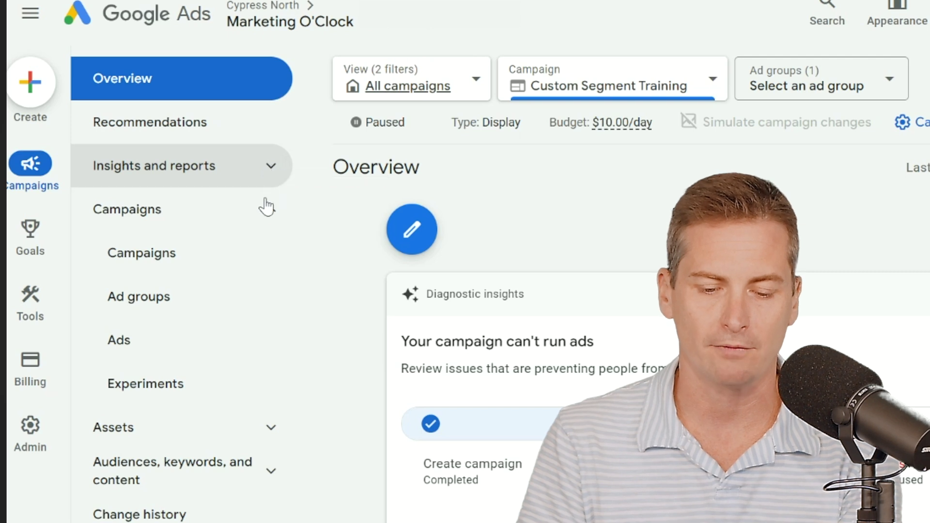
# Open the Overview page of the paused Display campaign 'Custom Segment Training'
pyautogui.click(266, 209)
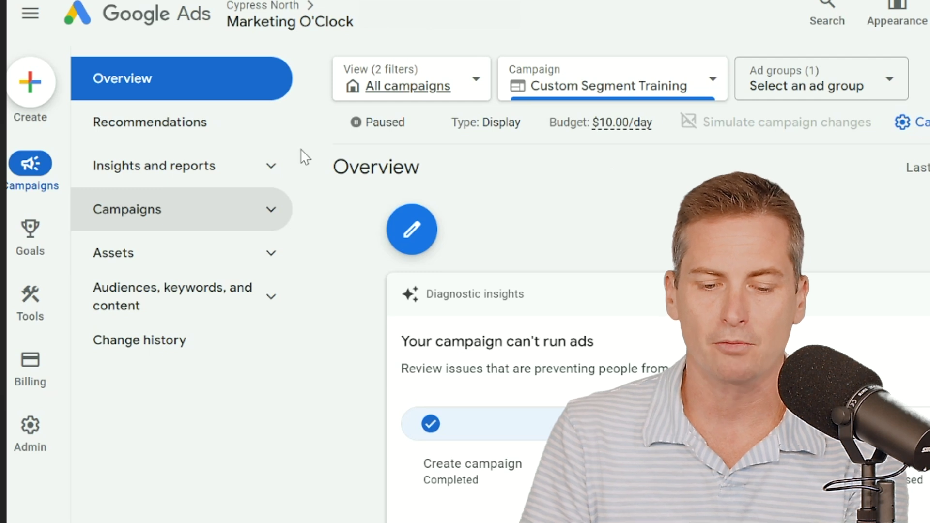
# Open the campaign's 'When and where ads showed' report under Insights and reports
pyautogui.click(272, 169)
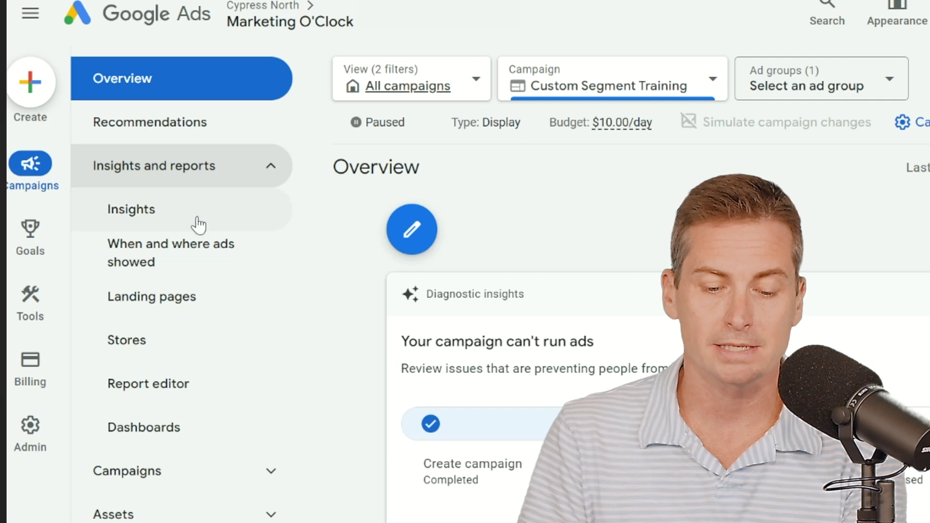
pyautogui.click(200, 258)
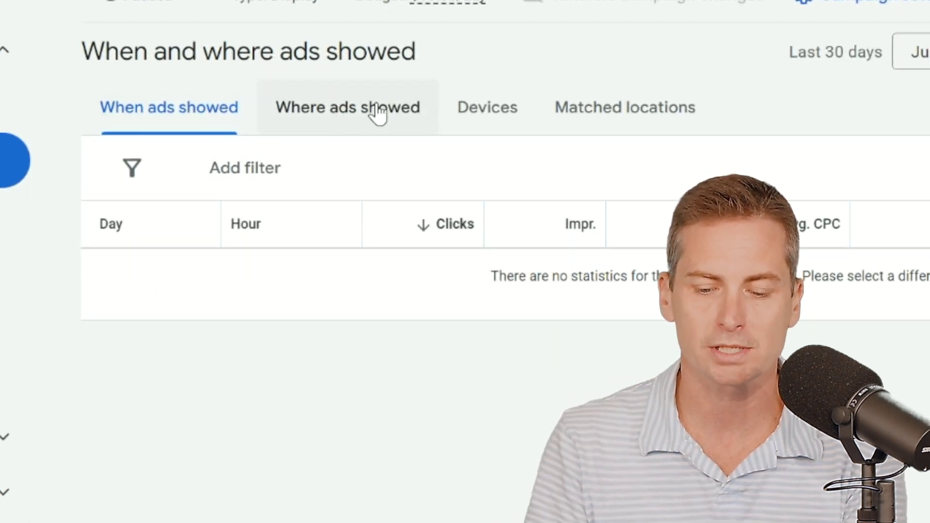
# Show the Devices breakdown under Where ads showed, listing Computers, Mobile phones, Tablets and TV screens
pyautogui.click(330, 114)
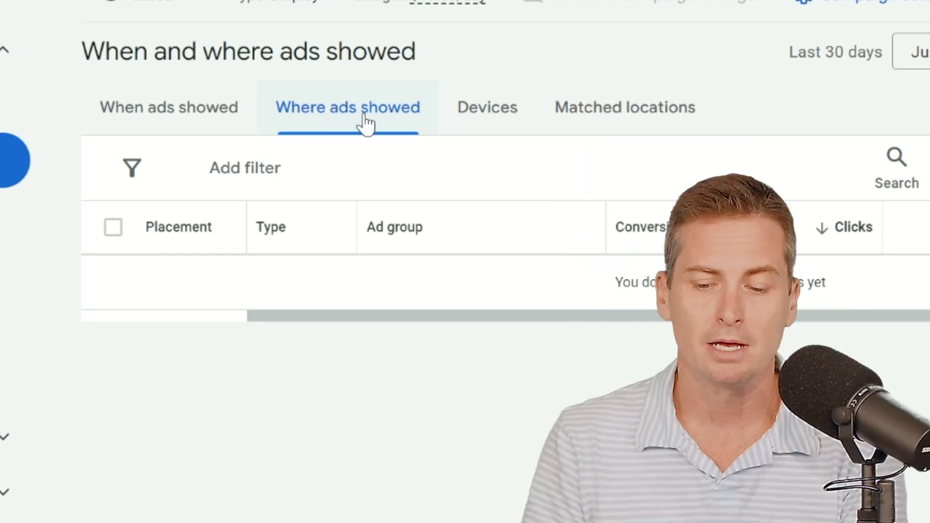
pyautogui.click(485, 124)
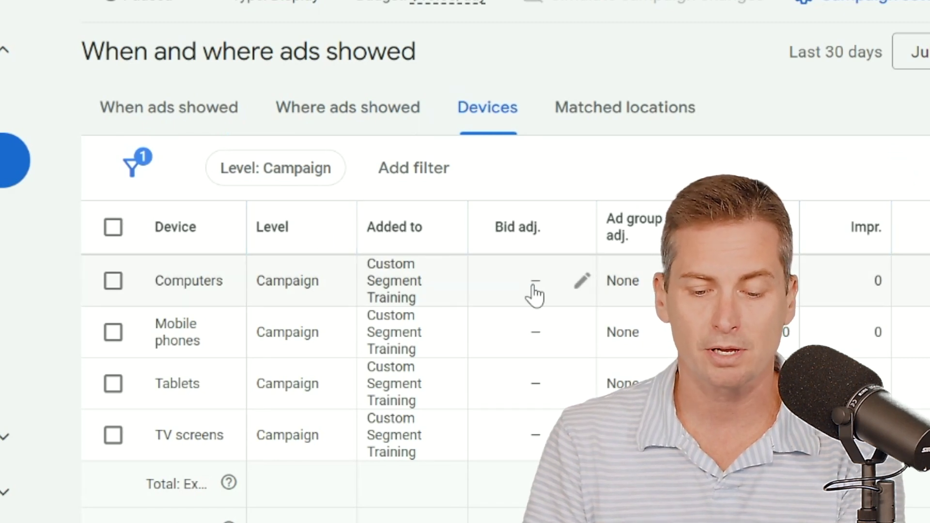
# Set a -90% bid adjustment (decrease by 90) on Computers
pyautogui.click(549, 297)
pyautogui.click(547, 354)
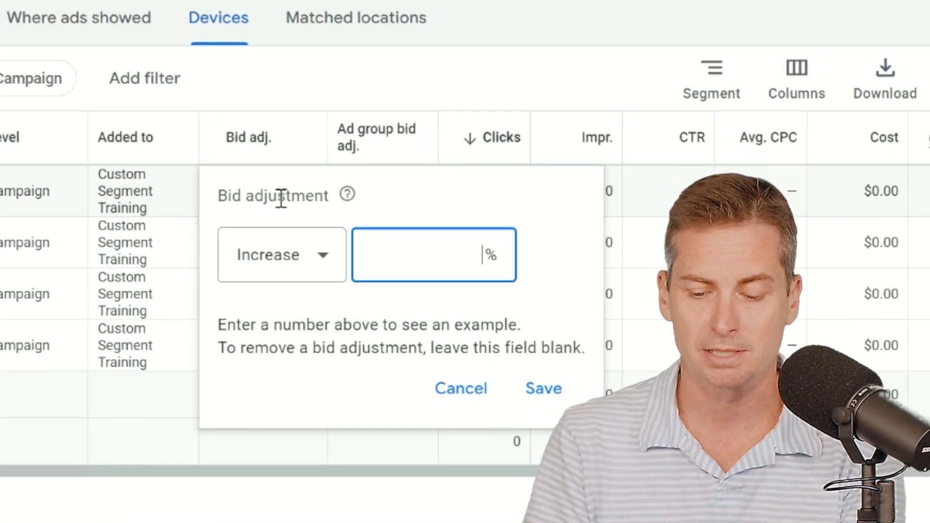
pyautogui.click(278, 269)
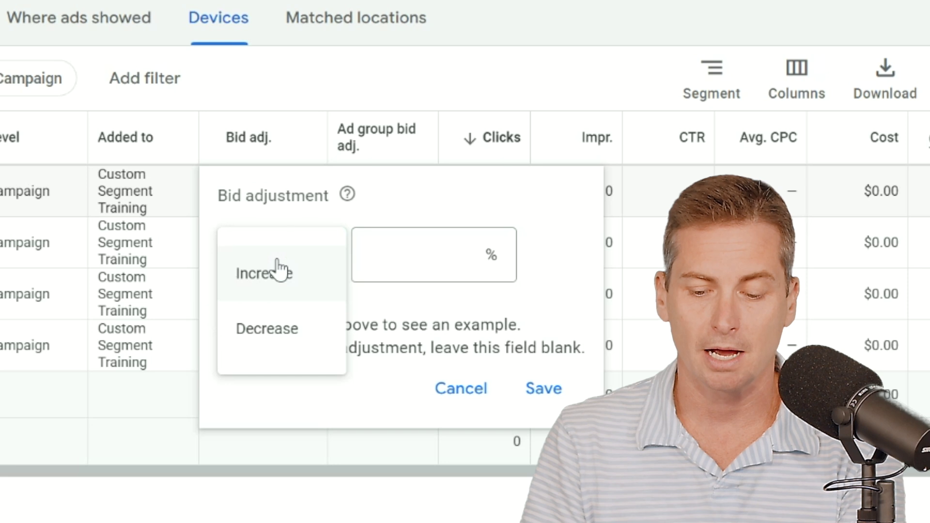
pyautogui.click(264, 329)
pyautogui.click(408, 250)
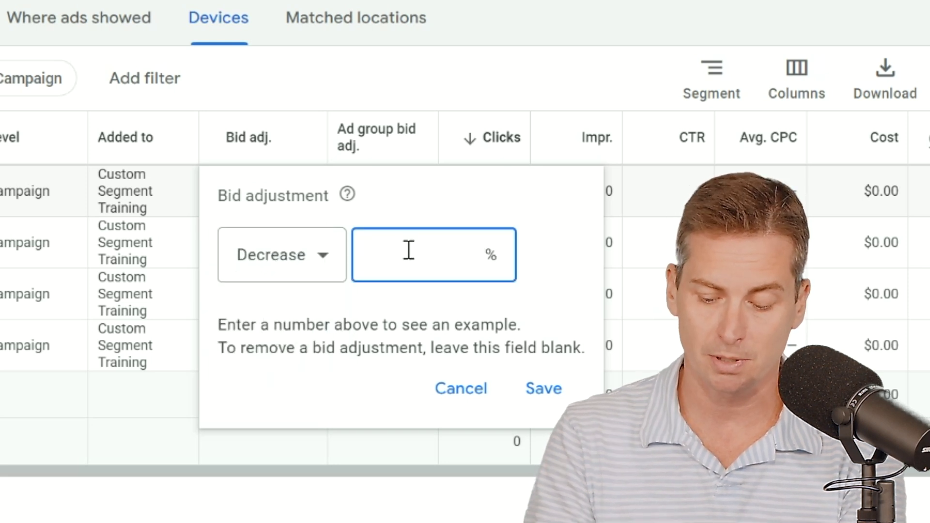
pyautogui.write('90')
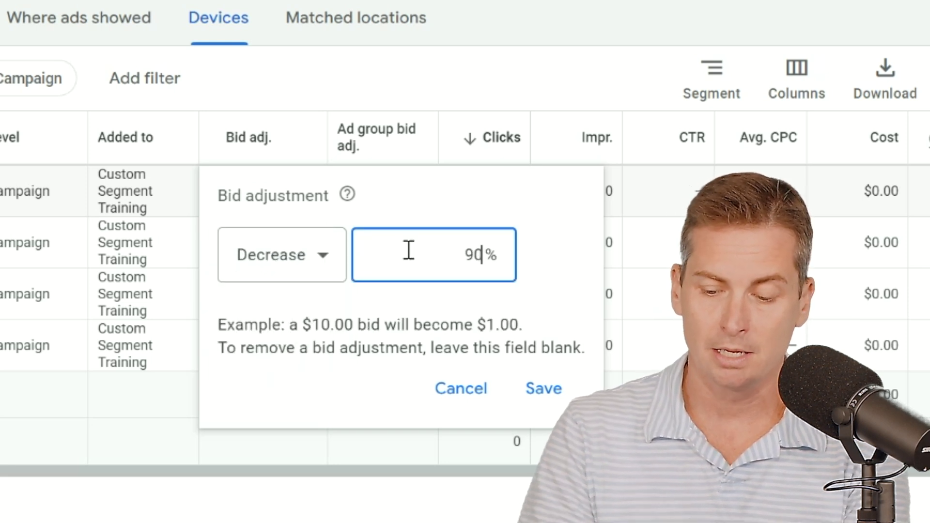
pyautogui.click(557, 393)
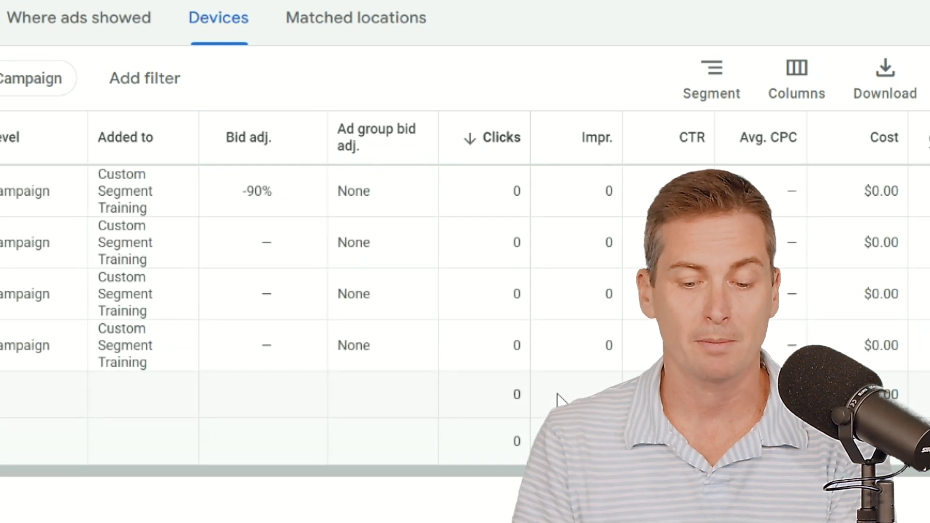
# Set a -100% bid adjustment (decrease by 100) on Tablets
pyautogui.click(261, 298)
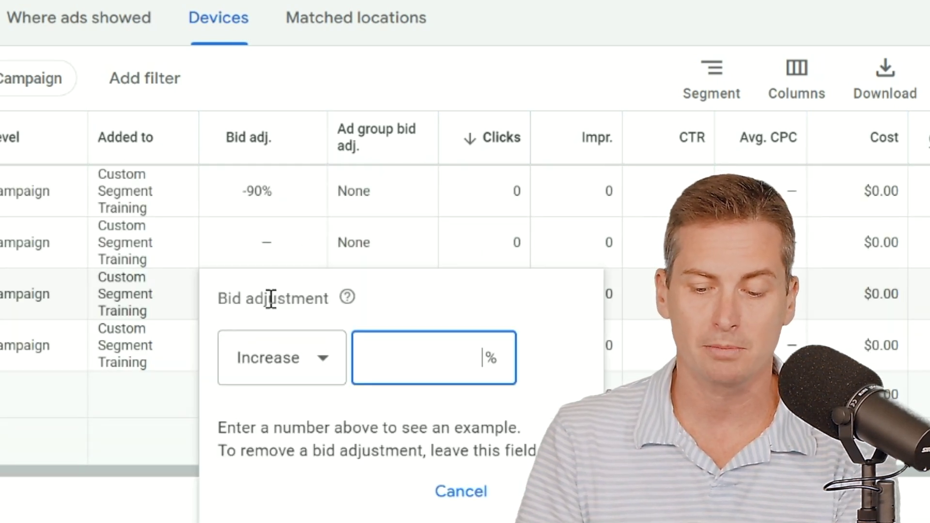
pyautogui.click(303, 359)
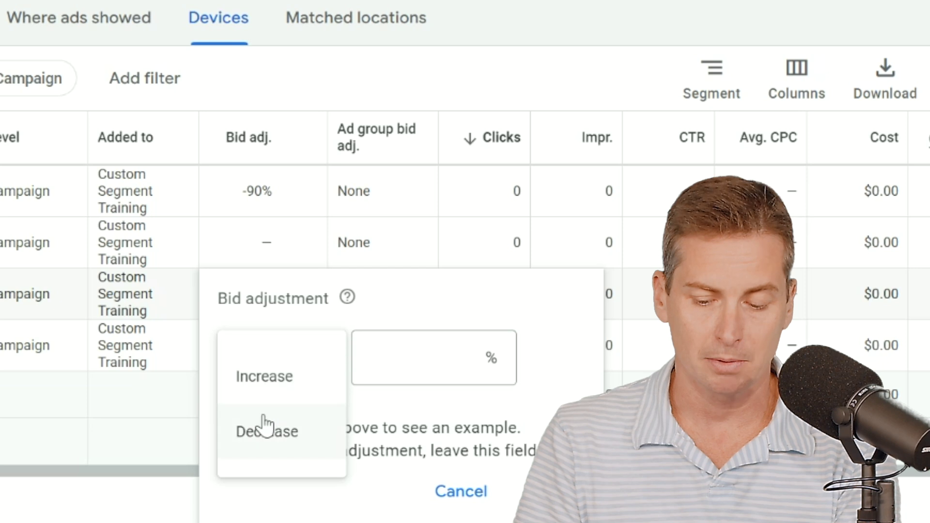
pyautogui.click(260, 424)
pyautogui.click(373, 365)
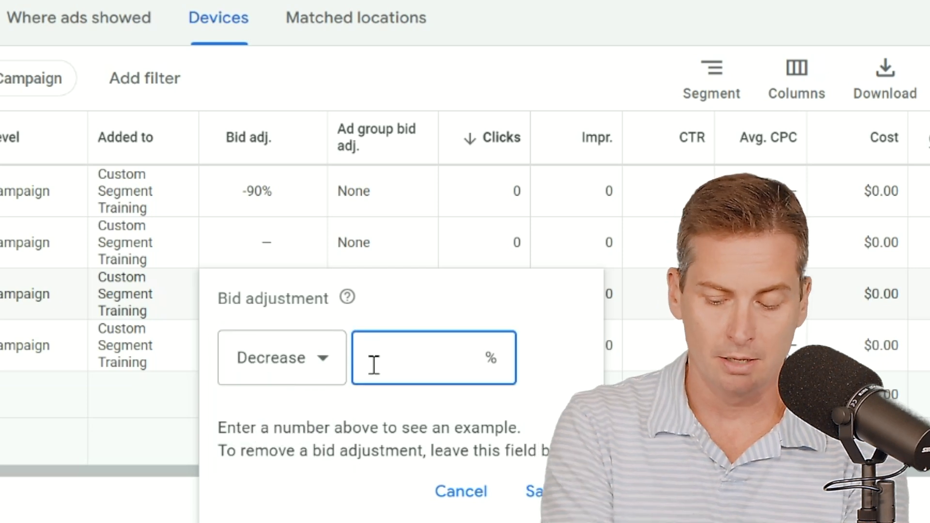
pyautogui.write('1')
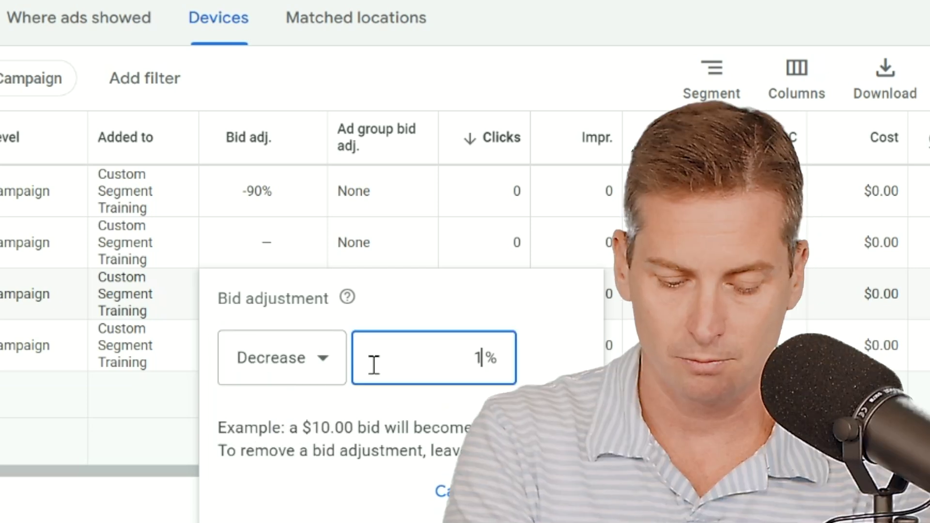
pyautogui.write('00')
pyautogui.press('Return')
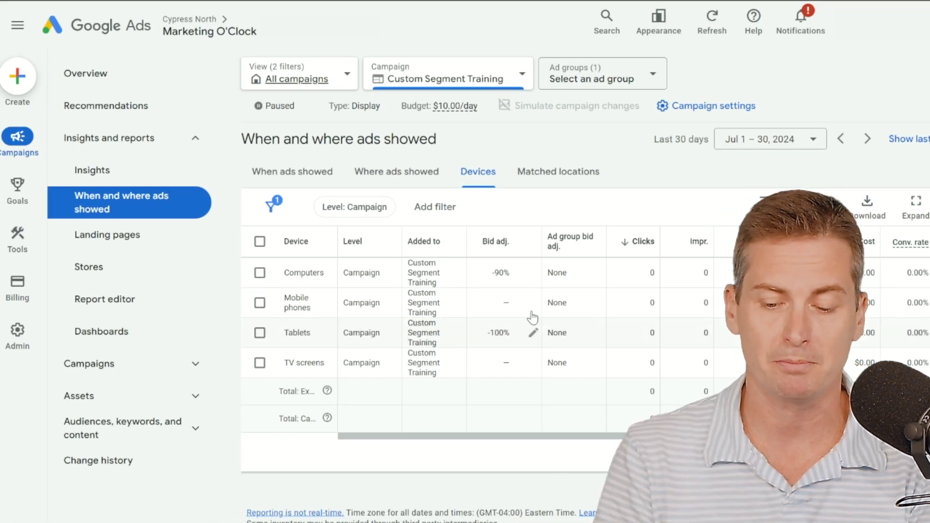
# Clear the 90% value from the Computers bid adjustment so it is unadjusted
pyautogui.click(539, 268)
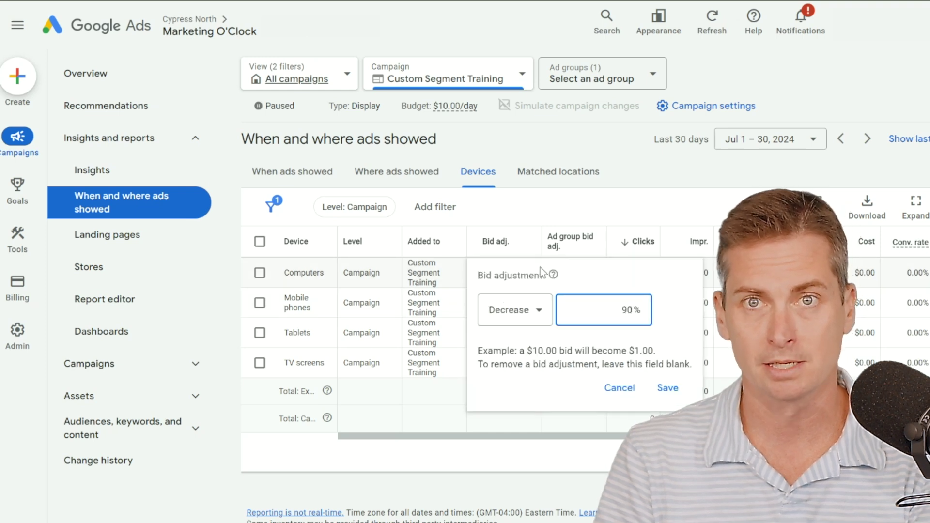
pyautogui.moveTo(609, 309); pyautogui.dragTo(627, 309)
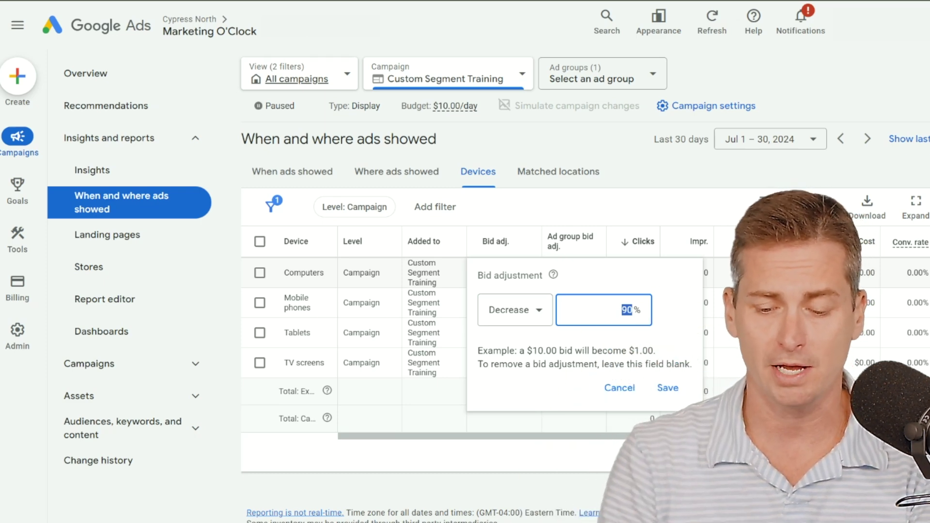
pyautogui.press('BackSpace')
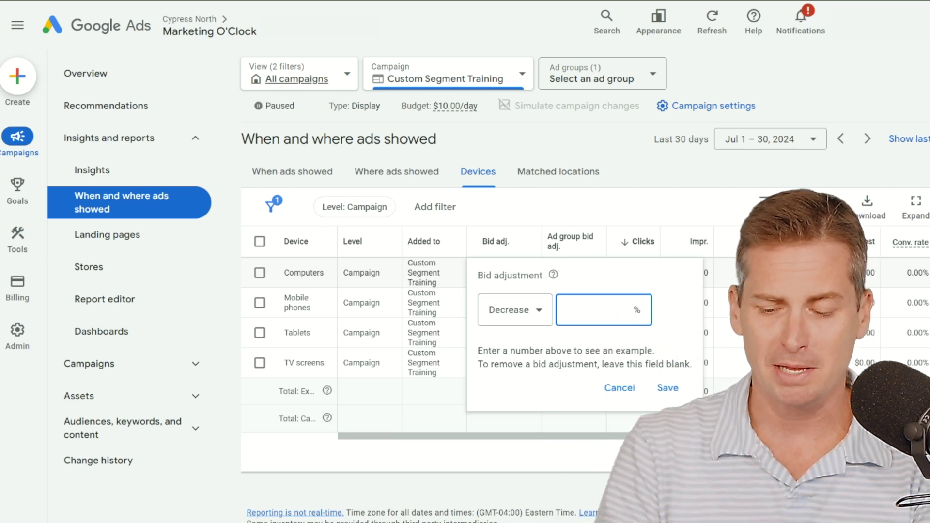
pyautogui.click(673, 387)
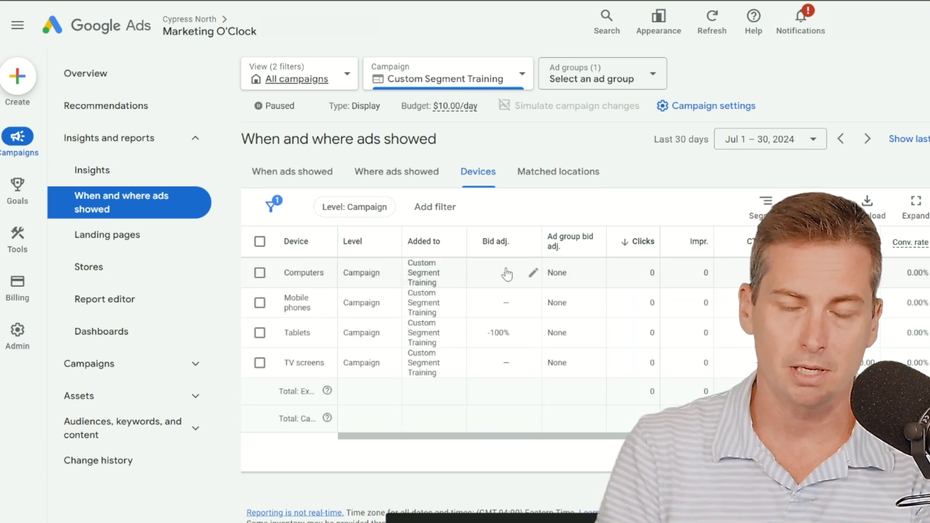
# Give Mobile phones a -100% bid adjustment using Decrease
pyautogui.click(508, 307)
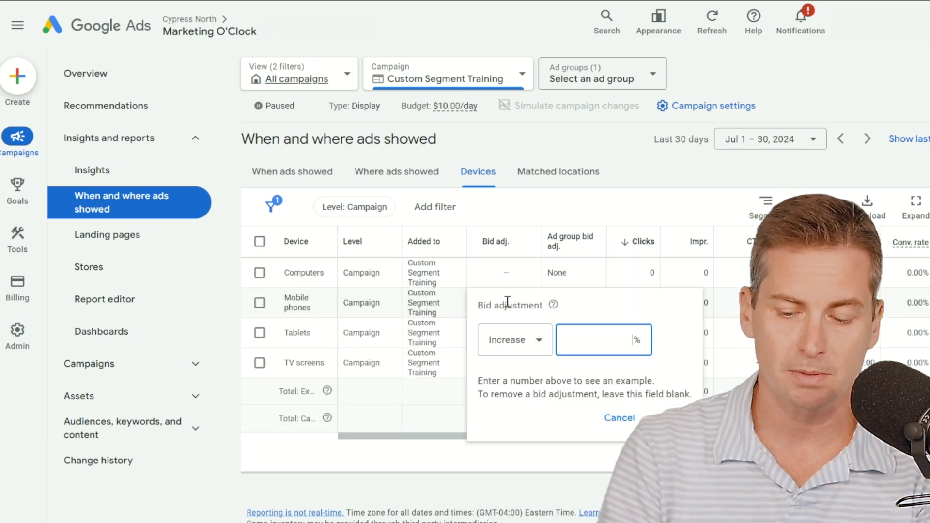
pyautogui.click(526, 342)
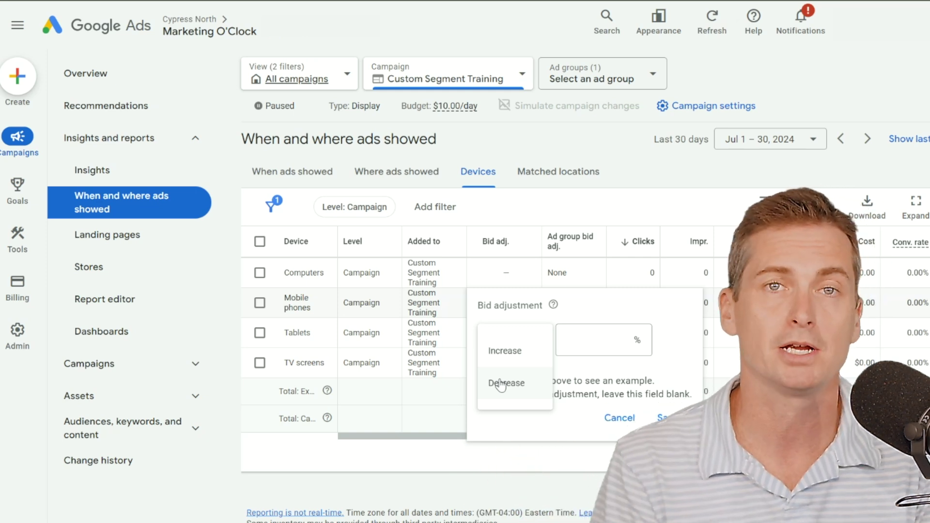
pyautogui.click(502, 385)
pyautogui.click(591, 344)
pyautogui.write('100')
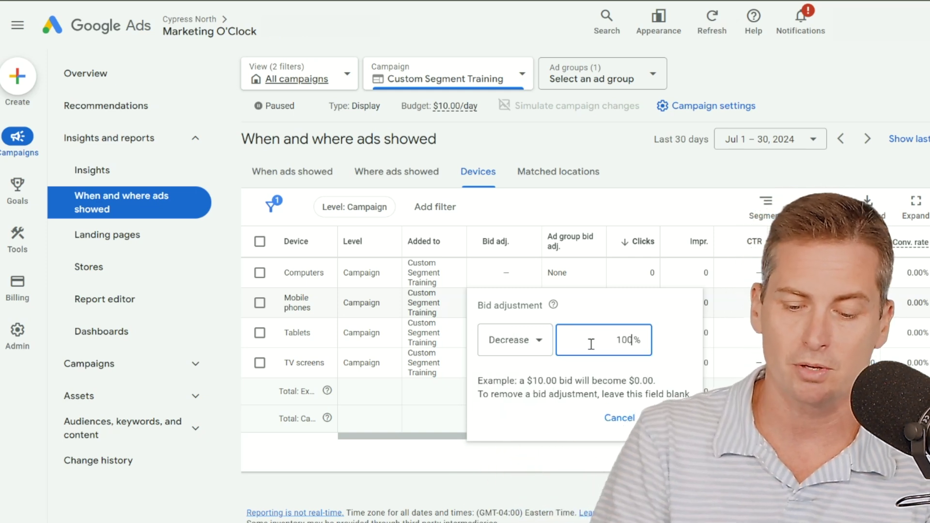
pyautogui.press('Return')
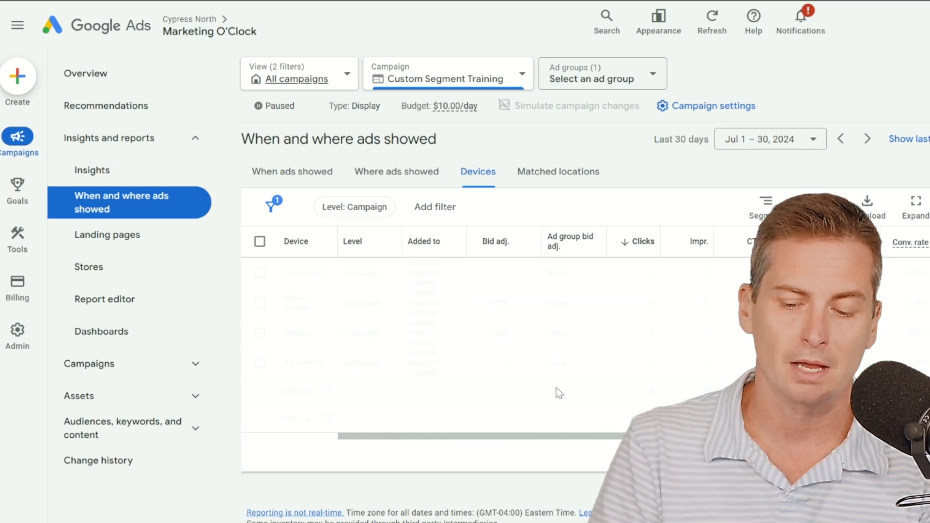
pyautogui.click(499, 359)
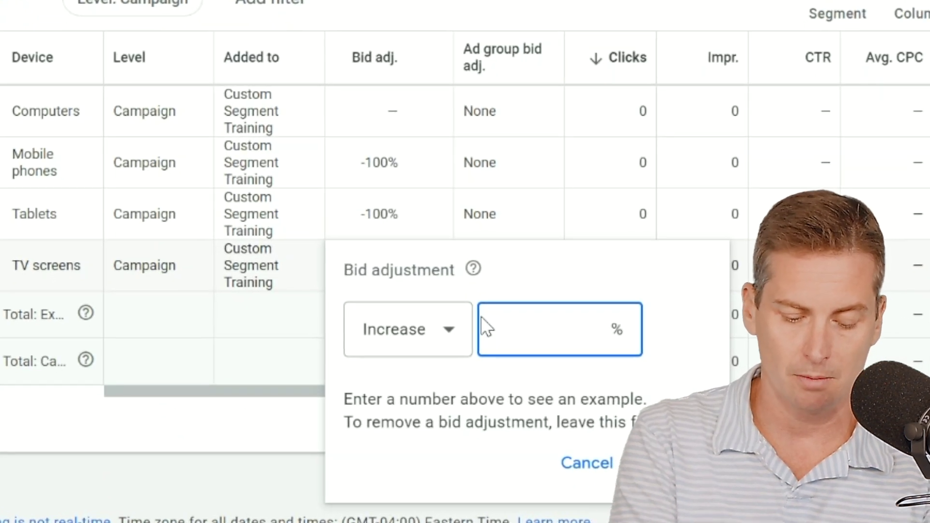
# Set TV screens to a -100% bid adjustment, correcting the accidental +100% to a decrease
pyautogui.write('100')
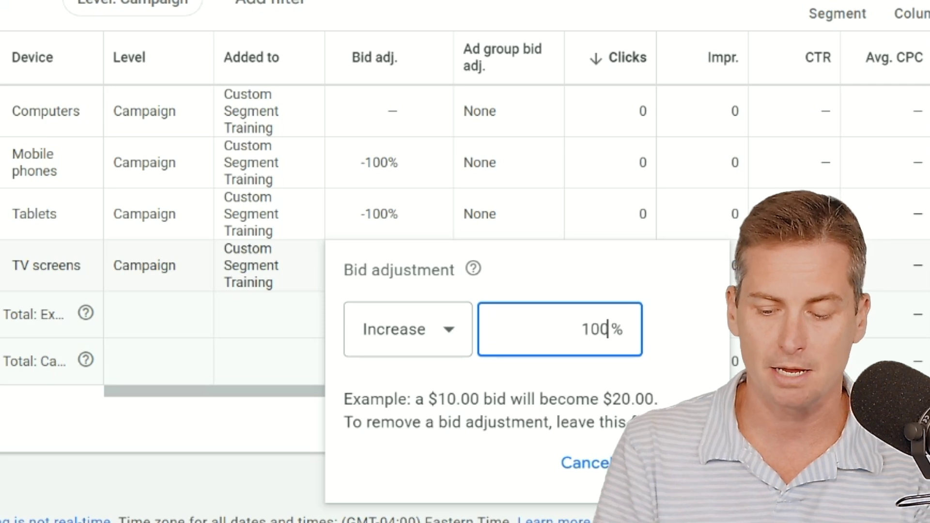
pyautogui.press('Return')
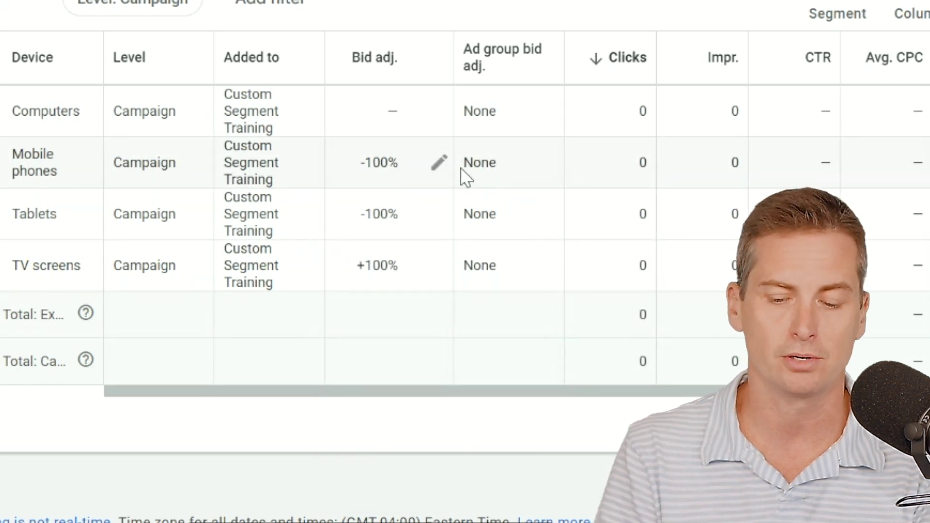
pyautogui.click(436, 270)
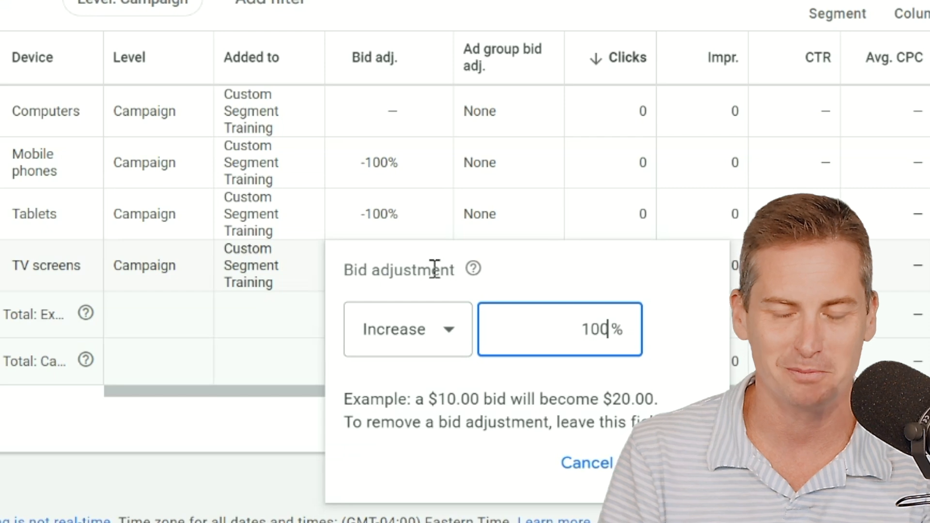
pyautogui.click(415, 310)
pyautogui.click(395, 390)
pyautogui.click(639, 464)
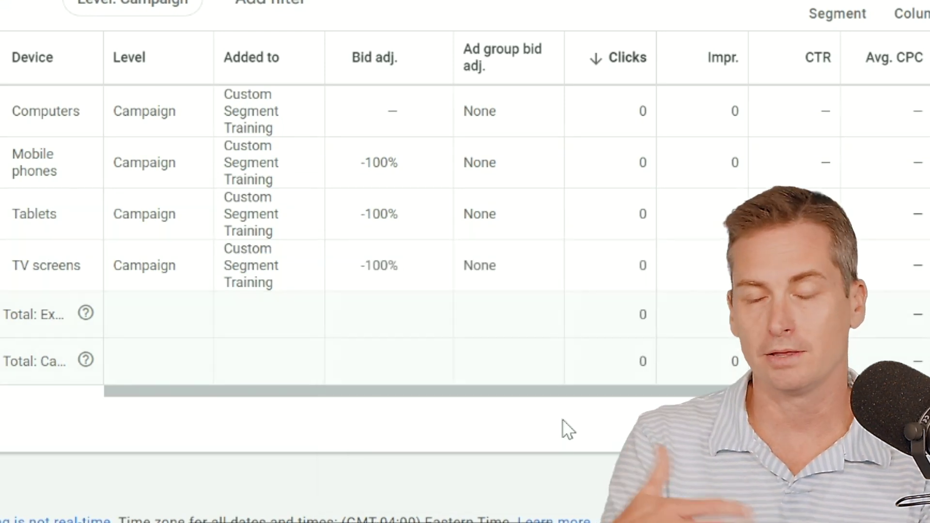